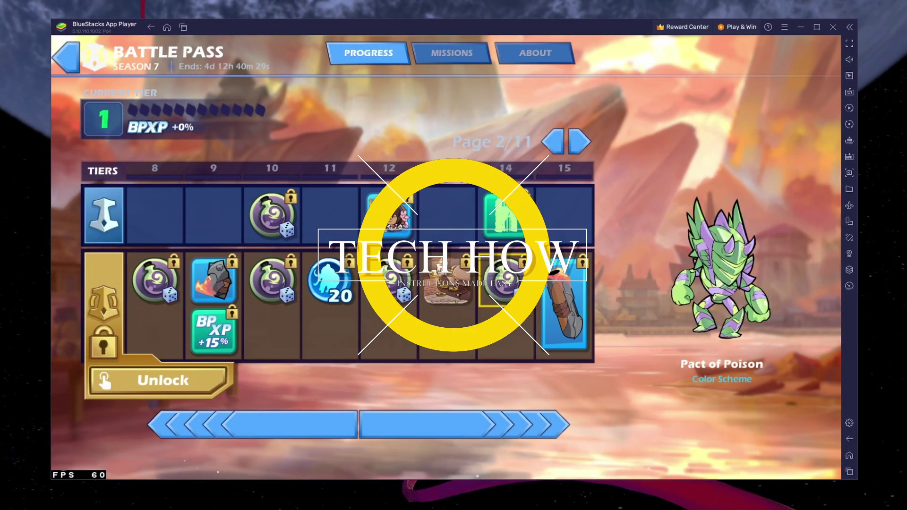
Step: Page through the battle pass, return to Brawlhalla's main menu, then go to the BlueStacks home screen
{"action": "left_click", "coordinate": [578, 141]}
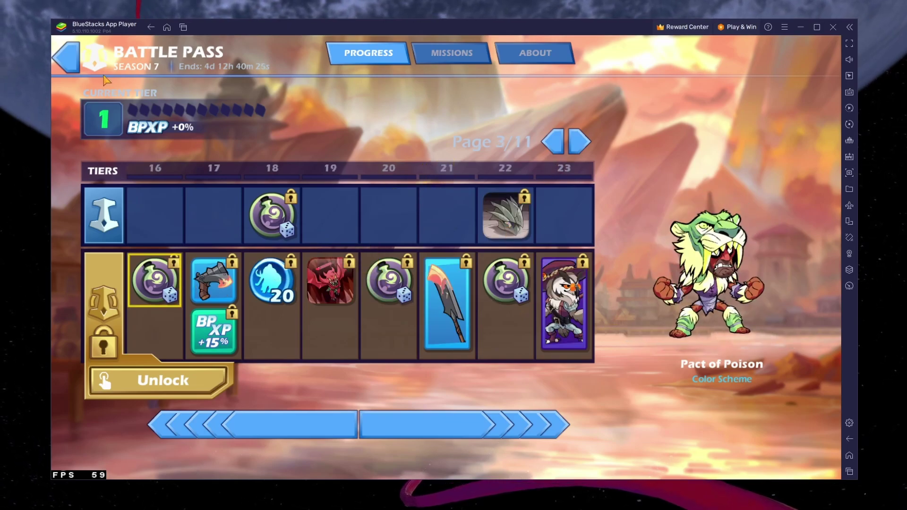
{"action": "left_click", "coordinate": [74, 61]}
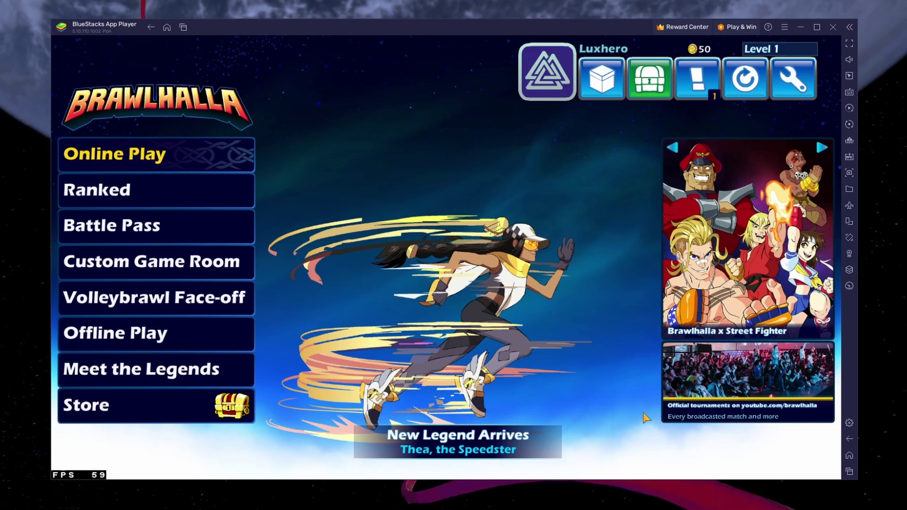
{"action": "left_click", "coordinate": [849, 455]}
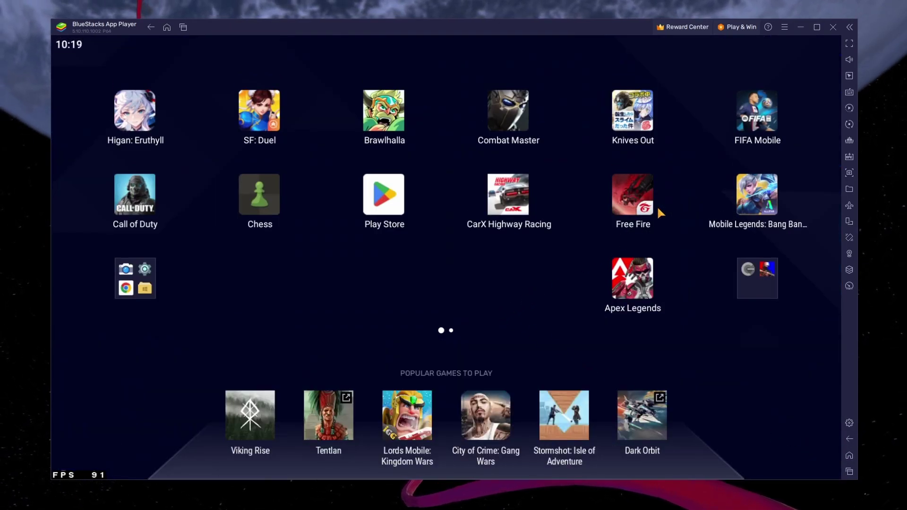
Step: Minimize BlueStacks, then download and run the BlueStacks 5 installer from the Chrome download page
{"action": "left_click", "coordinate": [801, 27]}
{"action": "mouse_move", "coordinate": [313, 507]}
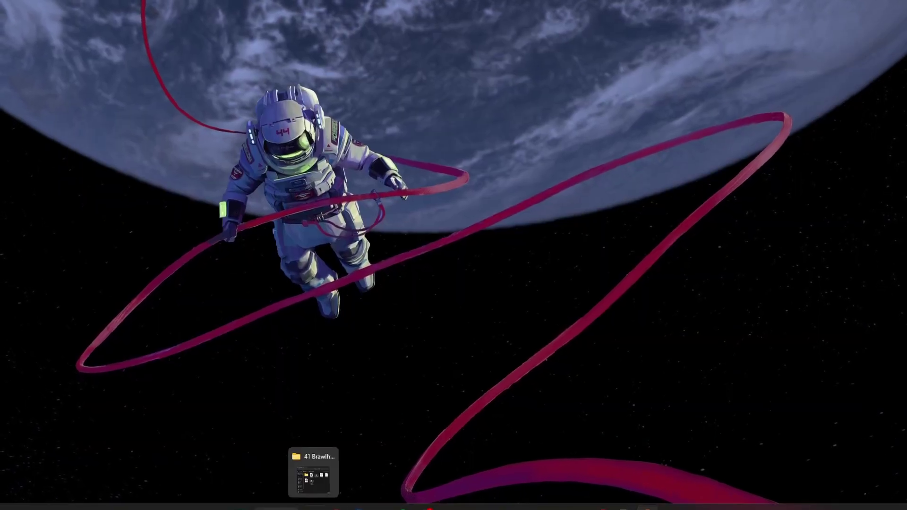
{"action": "left_click", "coordinate": [302, 465]}
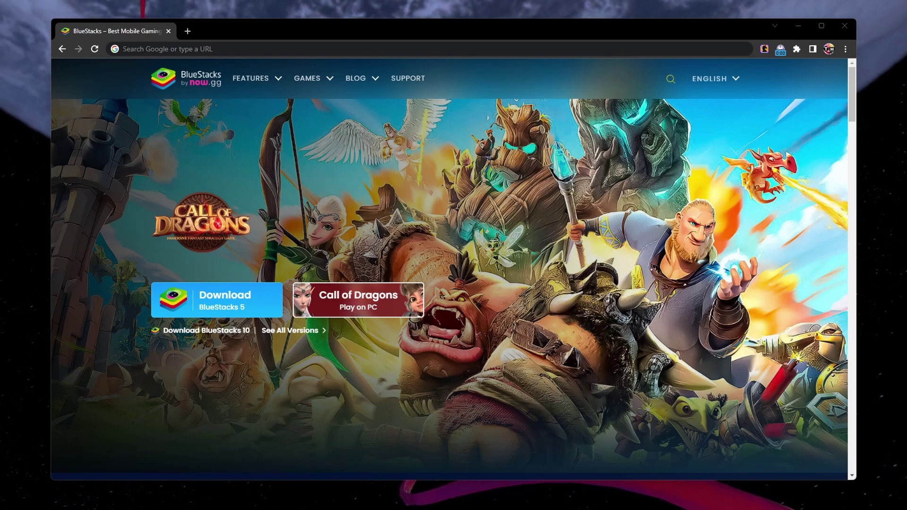
{"action": "left_click", "coordinate": [254, 316]}
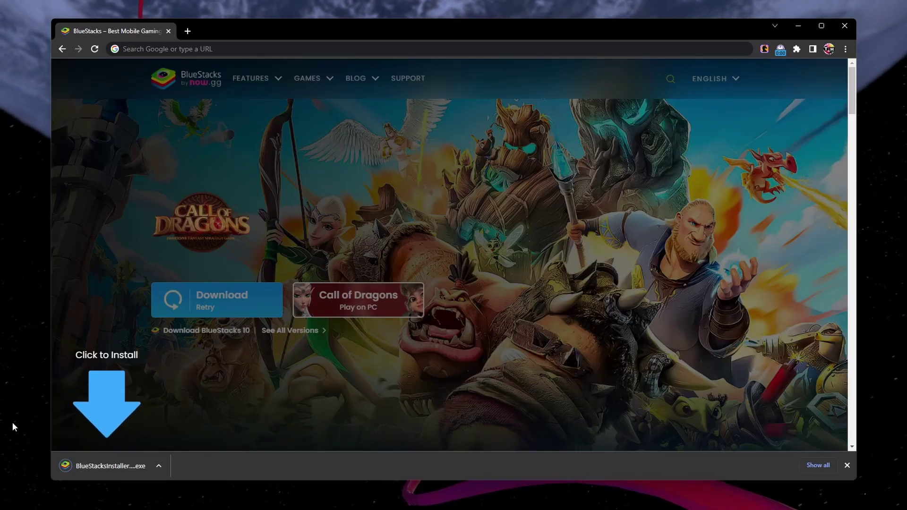
{"action": "left_click", "coordinate": [156, 428]}
{"action": "left_click", "coordinate": [110, 466]}
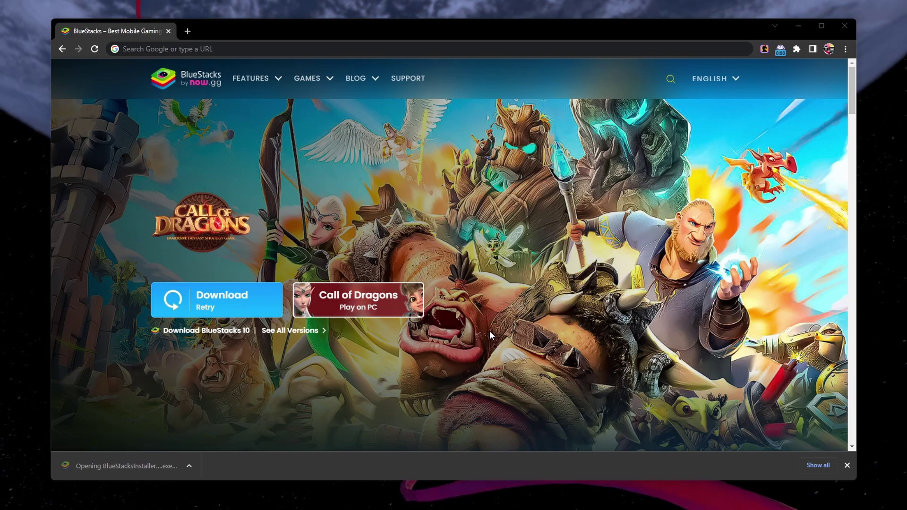
{"action": "left_click", "coordinate": [797, 27]}
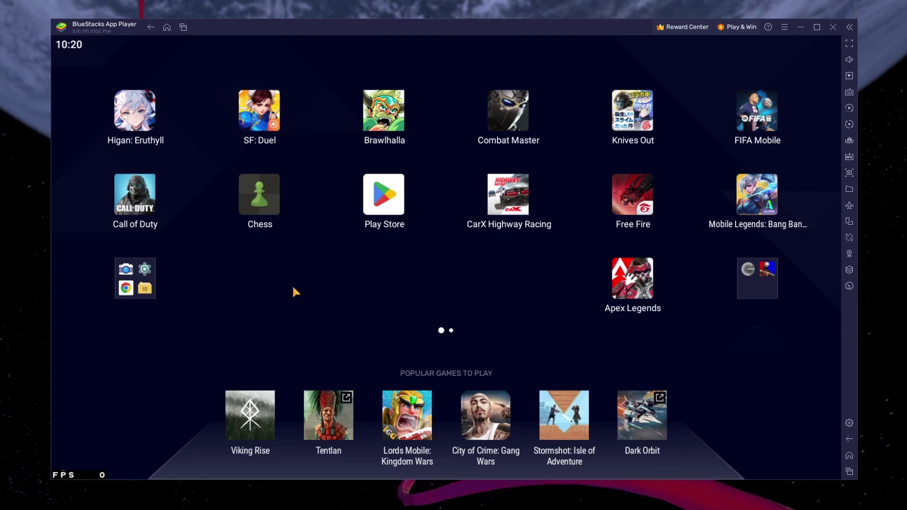
{"action": "left_click", "coordinate": [384, 207]}
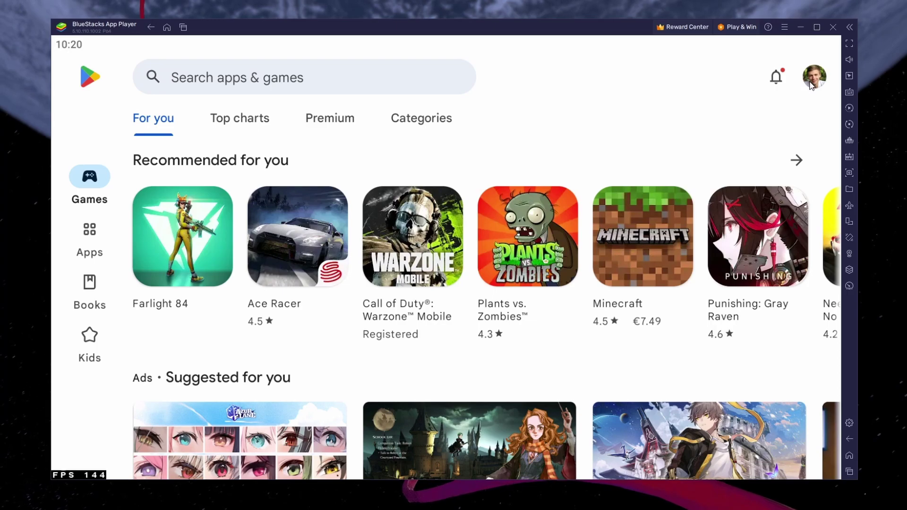
{"action": "left_click", "coordinate": [267, 78]}
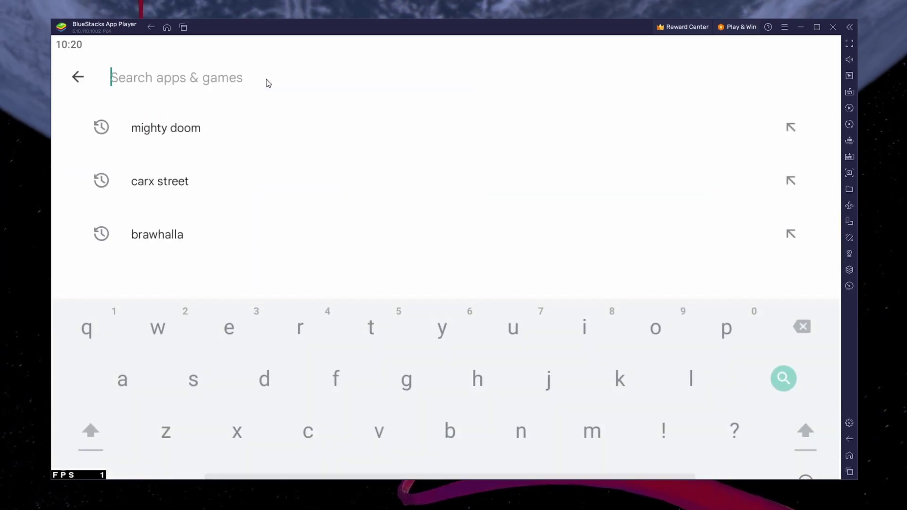
{"action": "type", "text": "braw"}
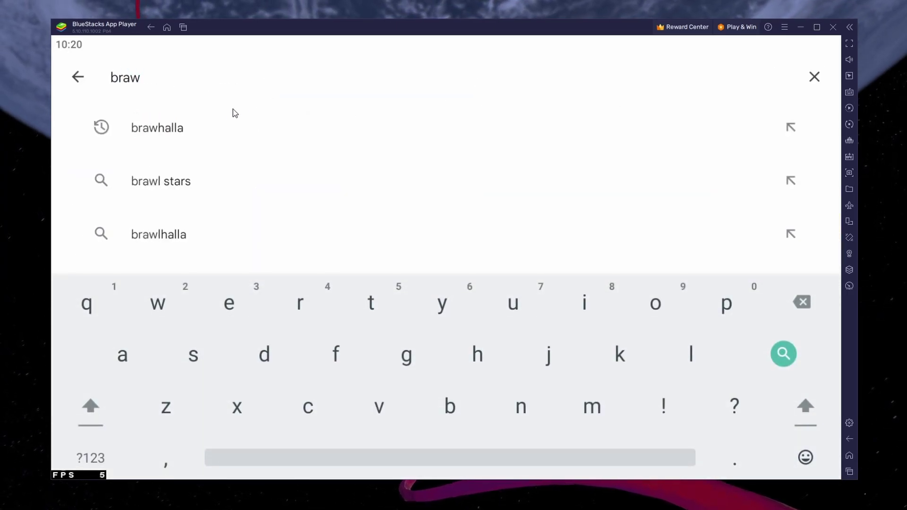
{"action": "left_click", "coordinate": [213, 131]}
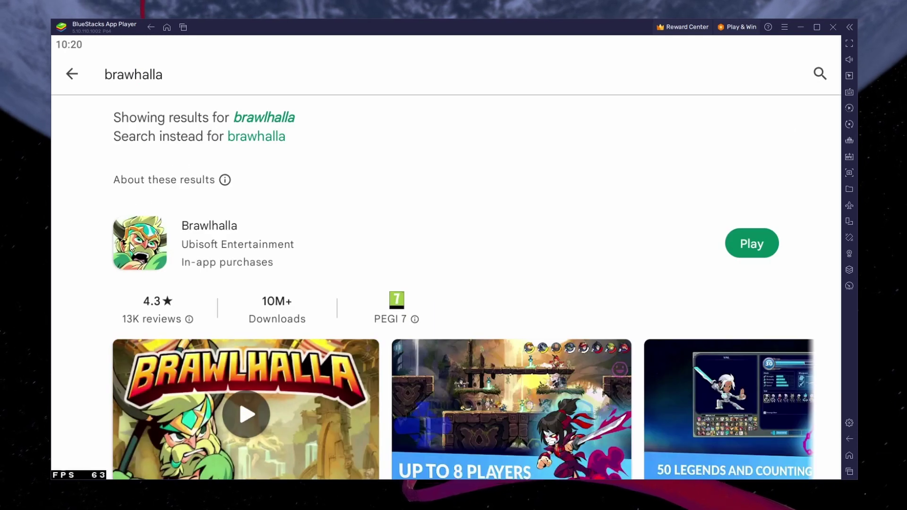
{"action": "left_click", "coordinate": [131, 247]}
{"action": "scroll", "coordinate": [335, 227], "scroll_direction": "down", "scroll_amount": 10}
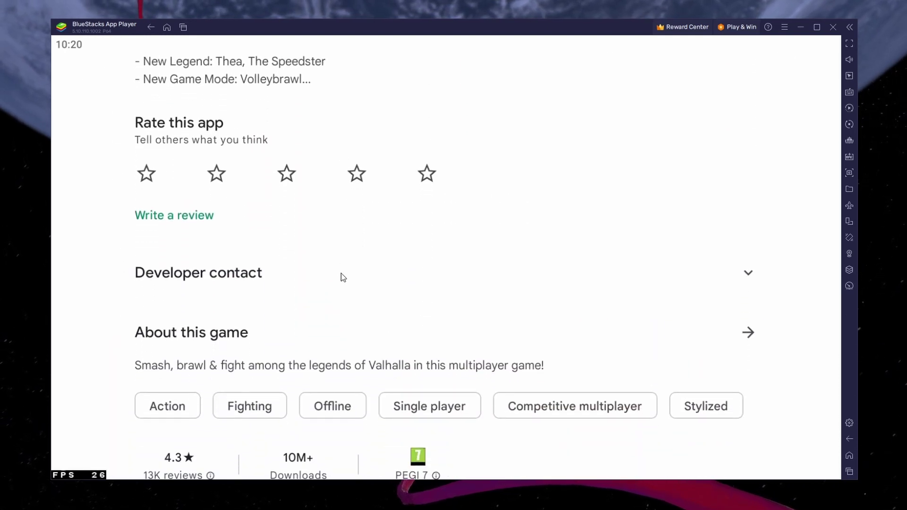
{"action": "scroll", "coordinate": [340, 162], "scroll_direction": "up", "scroll_amount": 5}
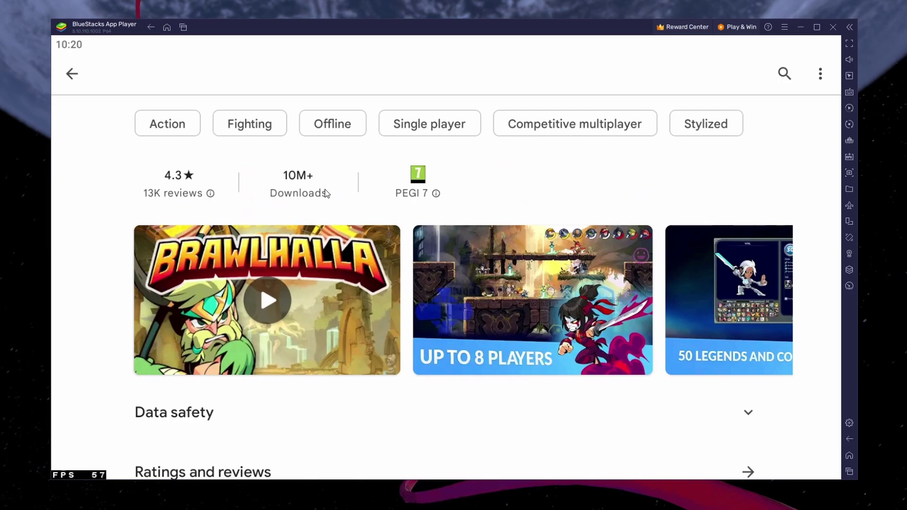
{"action": "scroll", "coordinate": [322, 444], "scroll_direction": "up", "scroll_amount": 5}
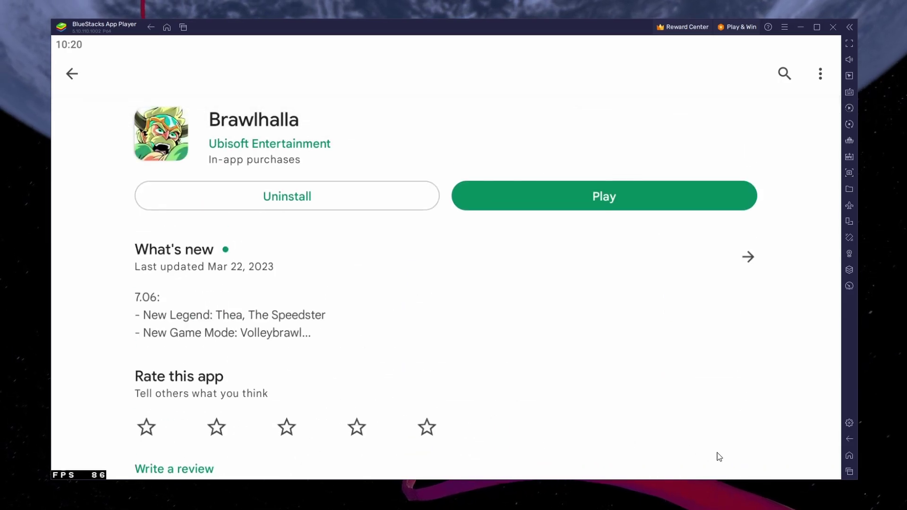
{"action": "left_click", "coordinate": [850, 456]}
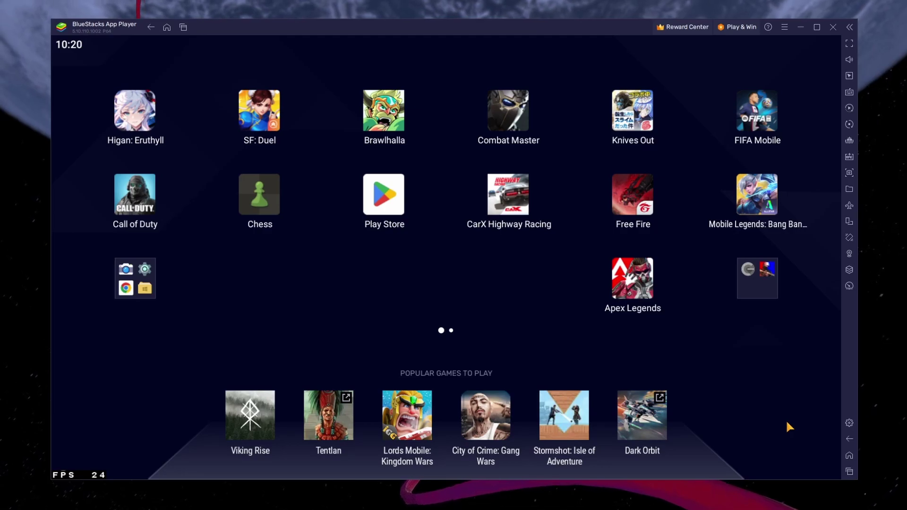
Step: Open BlueStacks settings on the Gamepad tab to check detection and vibration are enabled
{"action": "left_click", "coordinate": [849, 424]}
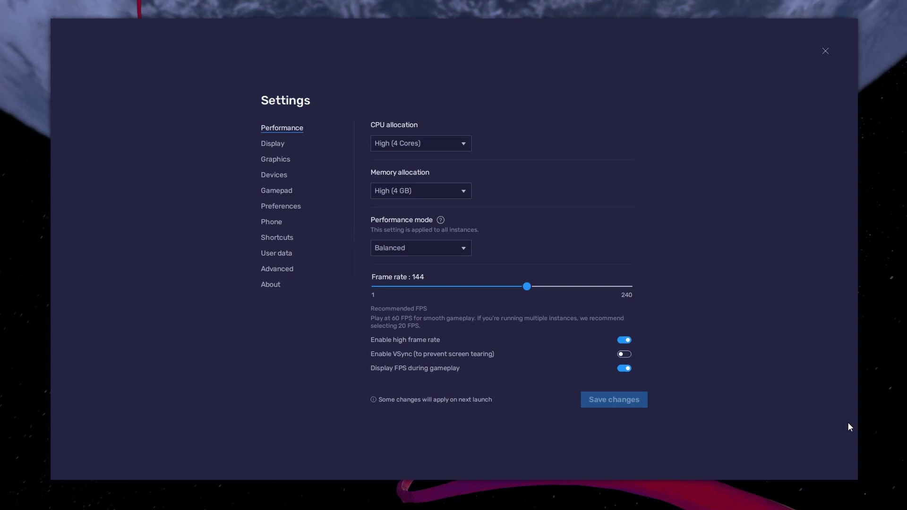
{"action": "left_click", "coordinate": [282, 194]}
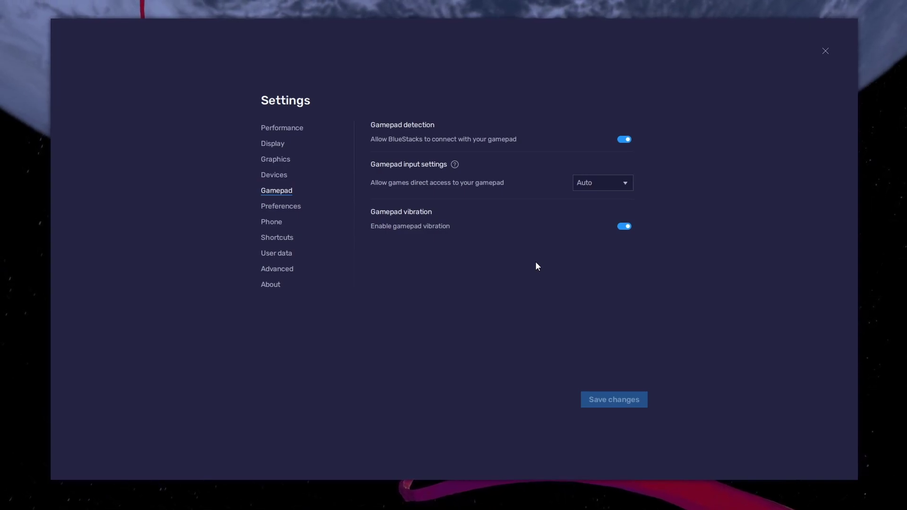
{"action": "left_click", "coordinate": [273, 131]}
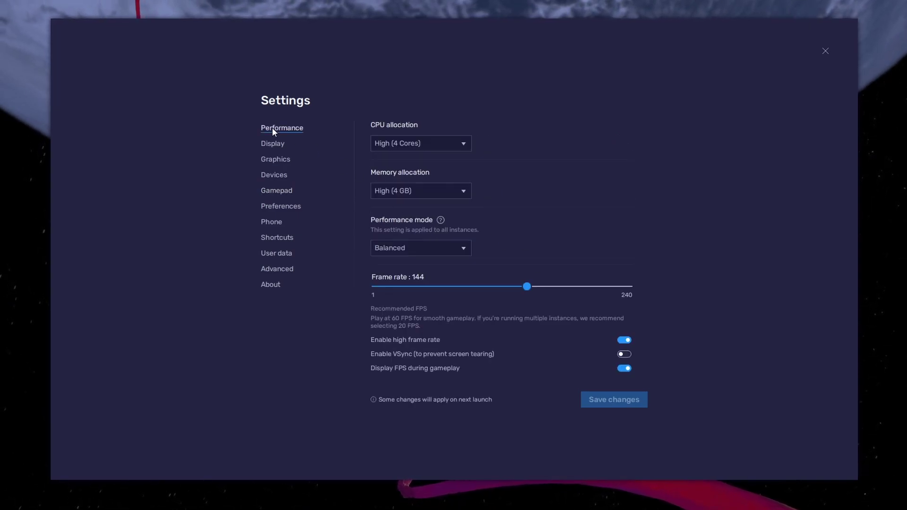
{"action": "left_click", "coordinate": [467, 147]}
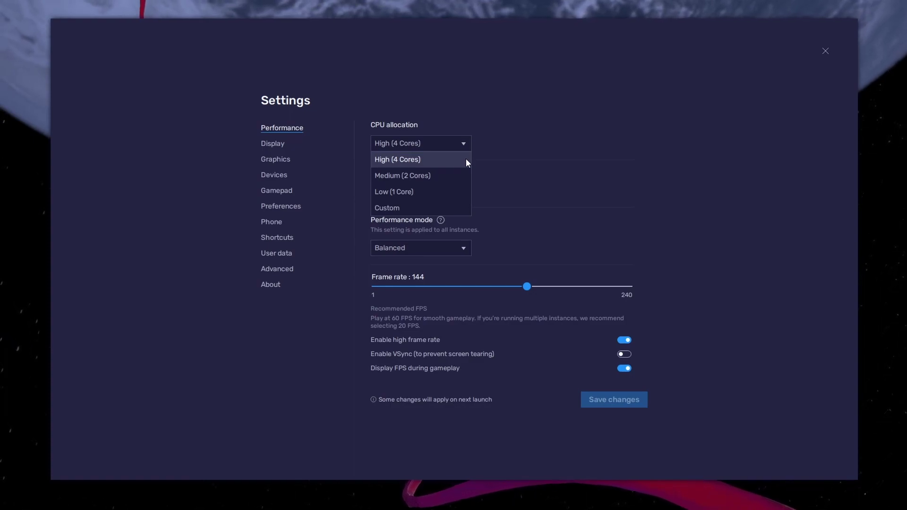
{"action": "left_click", "coordinate": [491, 146]}
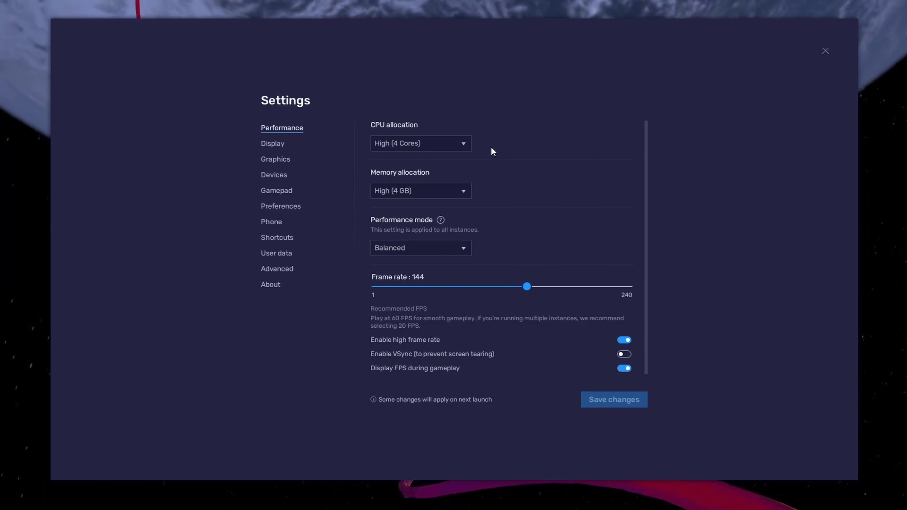
{"action": "left_click", "coordinate": [463, 191]}
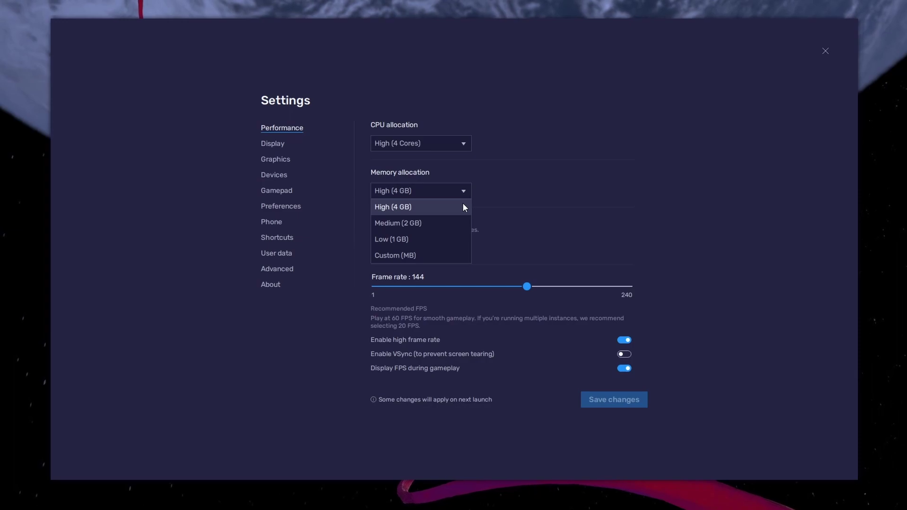
{"action": "left_click", "coordinate": [499, 198]}
{"action": "left_click", "coordinate": [465, 249]}
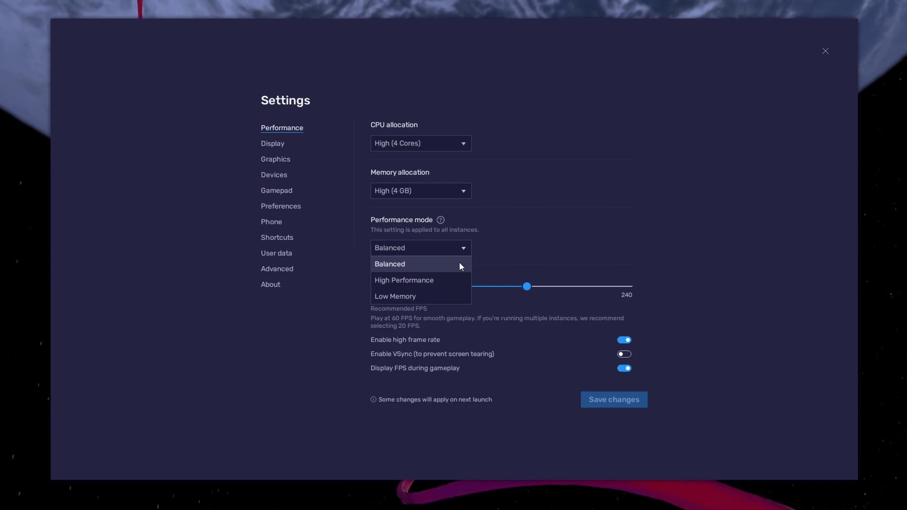
{"action": "left_click", "coordinate": [466, 263]}
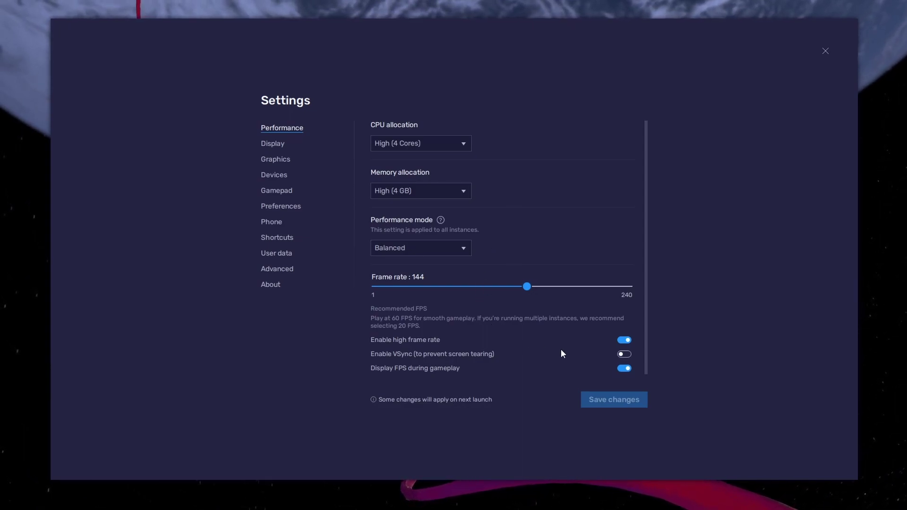
{"action": "left_click", "coordinate": [621, 340]}
{"action": "left_click", "coordinate": [622, 340]}
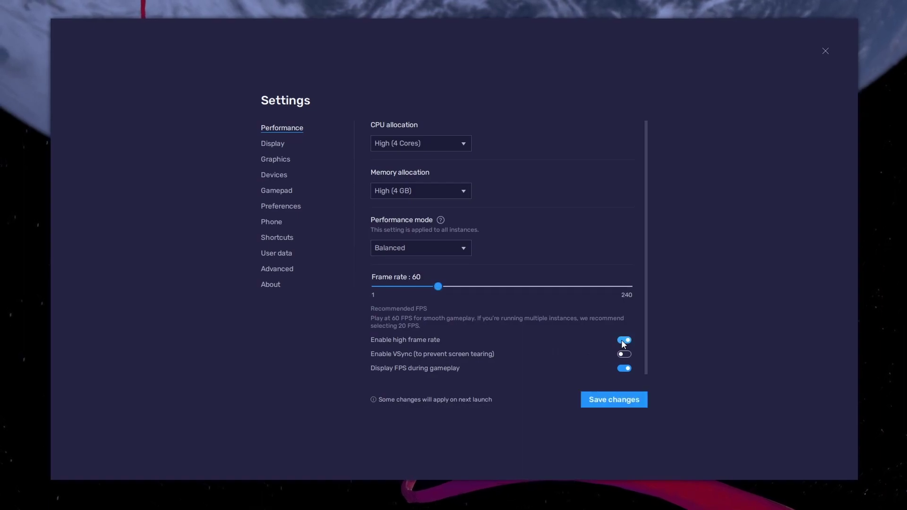
{"action": "left_click_drag", "start_coordinate": [513, 287], "coordinate": [526, 289]}
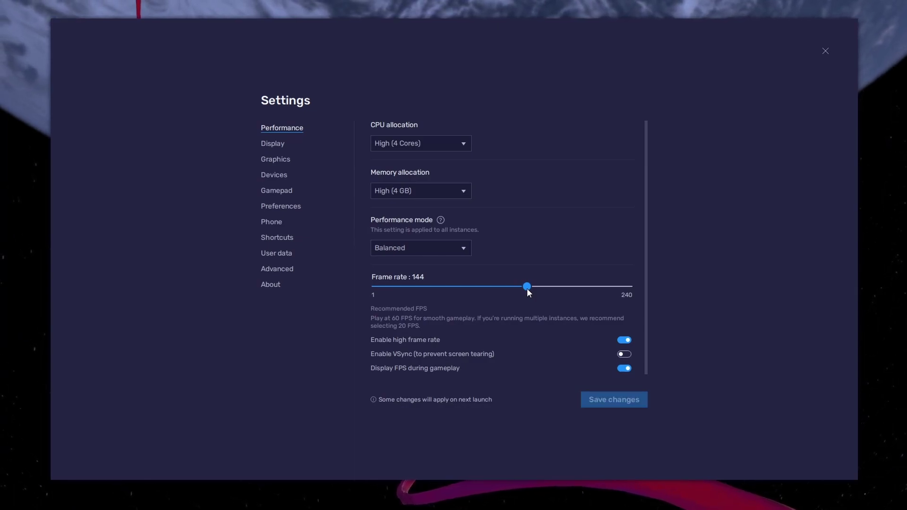
Step: Confirm the monitor refresh rate stays at 119.97 Hz in Windows Advanced display settings
{"action": "right_click", "coordinate": [26, 333]}
{"action": "left_click", "coordinate": [84, 288]}
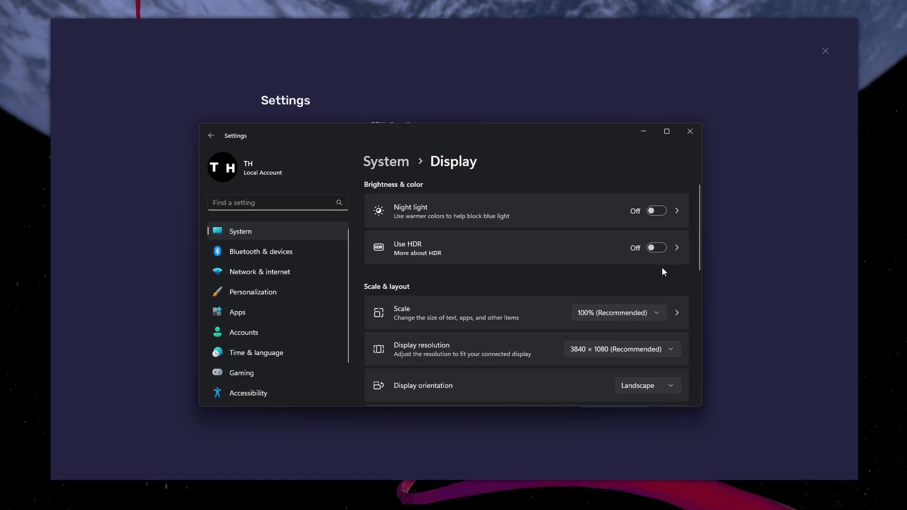
{"action": "left_click_drag", "start_coordinate": [699, 246], "coordinate": [693, 349]}
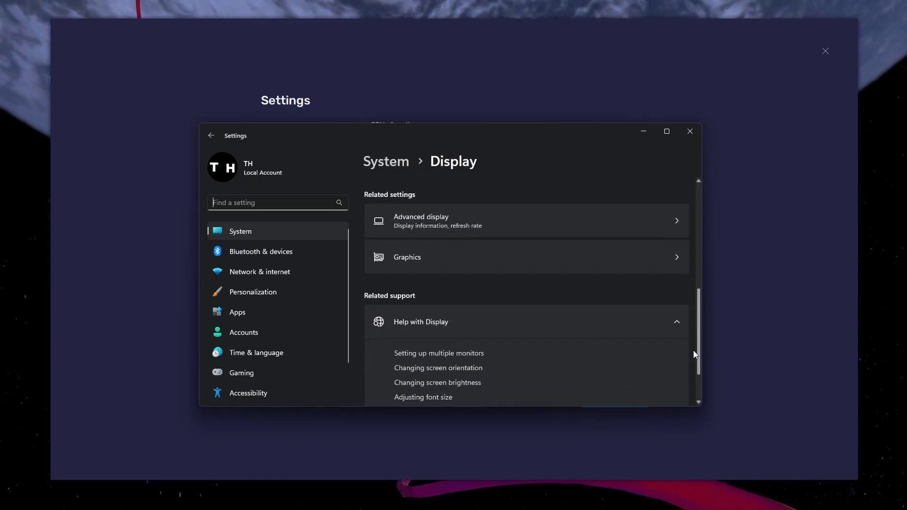
{"action": "left_click", "coordinate": [650, 231]}
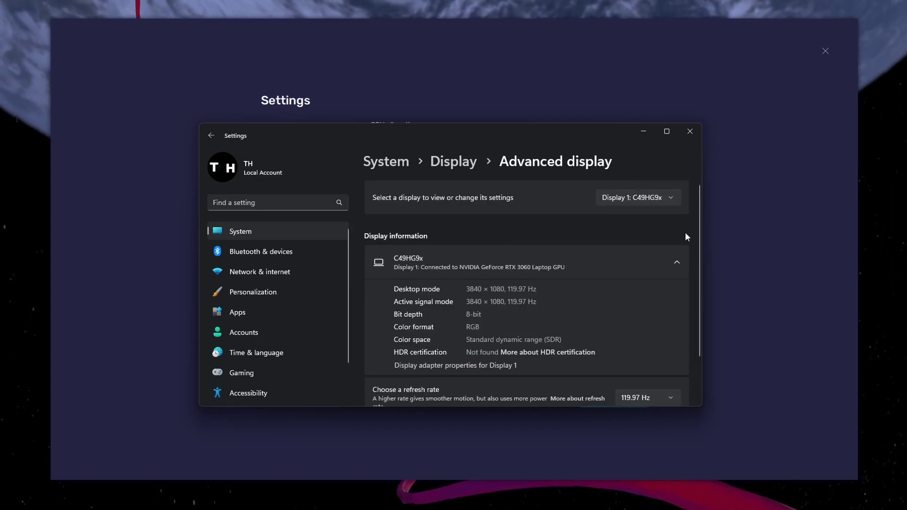
{"action": "scroll", "coordinate": [699, 243], "scroll_direction": "down", "scroll_amount": 2}
{"action": "left_click", "coordinate": [661, 348]}
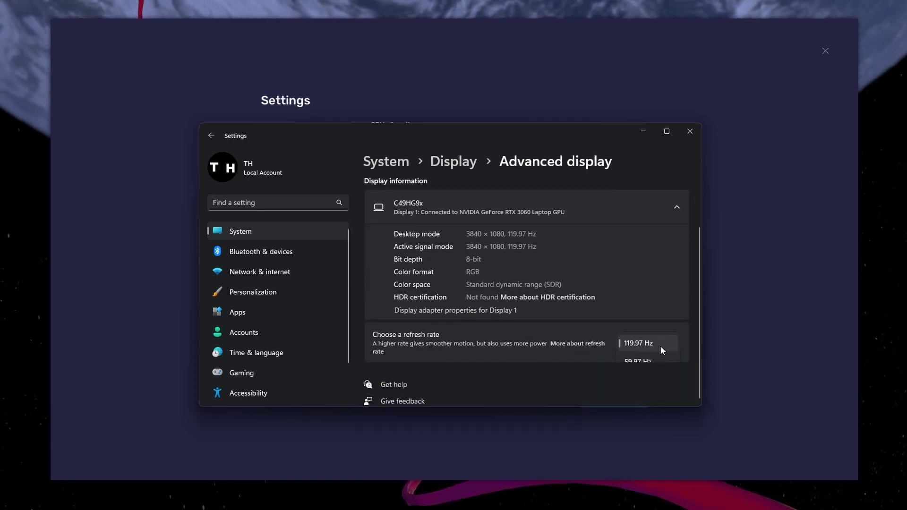
{"action": "left_click", "coordinate": [661, 347]}
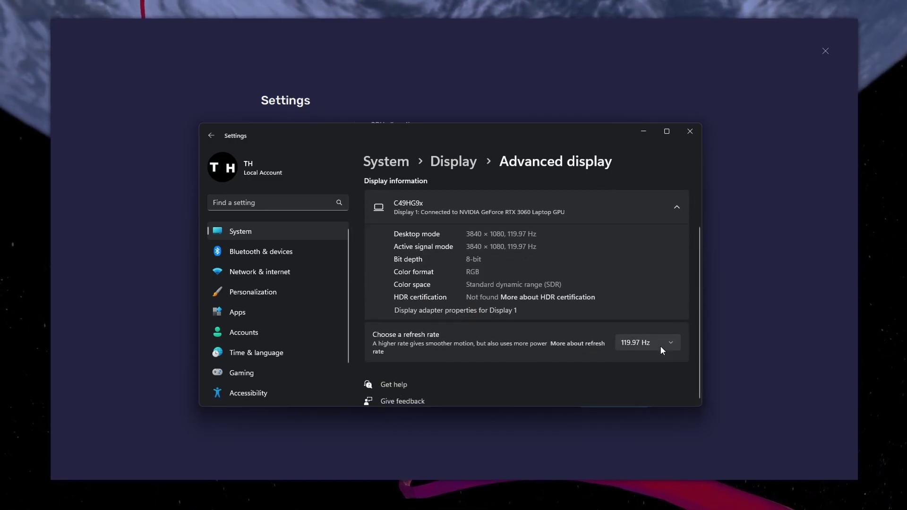
Step: Close Windows Settings and toggle BlueStacks' Display FPS off and back on
{"action": "left_click", "coordinate": [690, 131]}
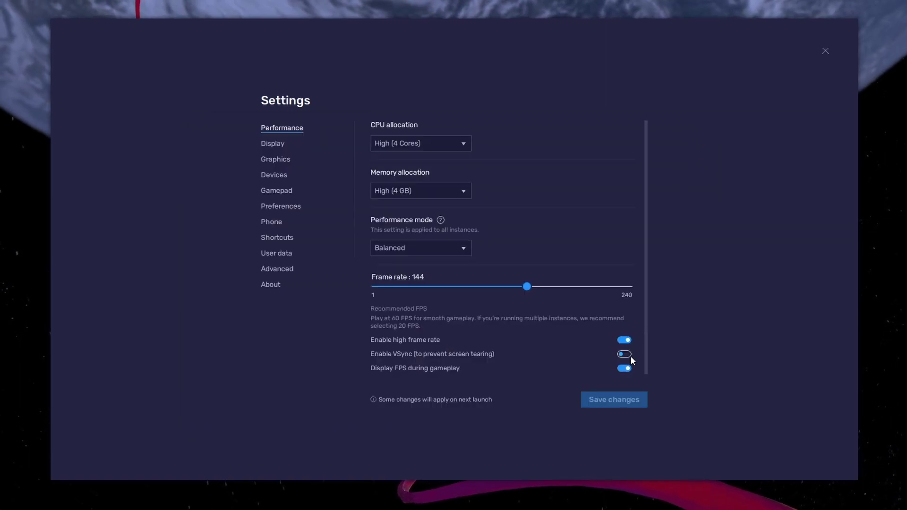
{"action": "left_click", "coordinate": [623, 370]}
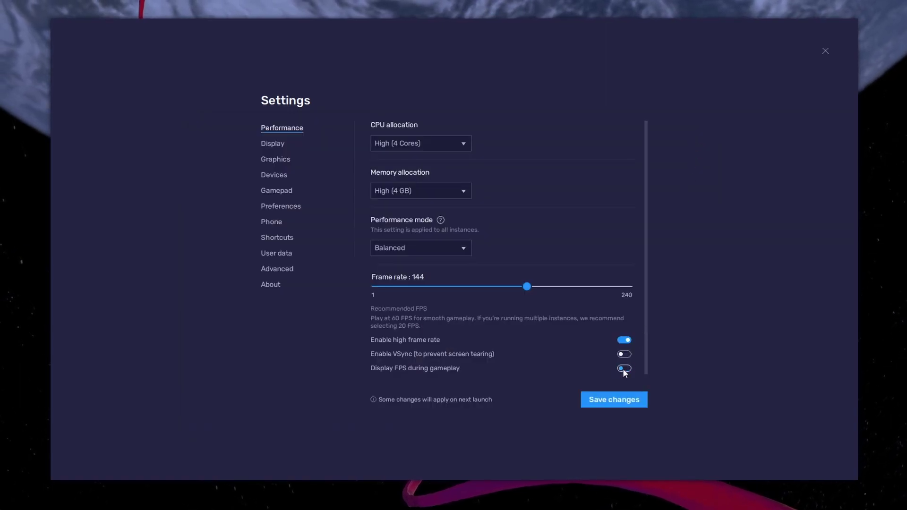
{"action": "left_click", "coordinate": [625, 371]}
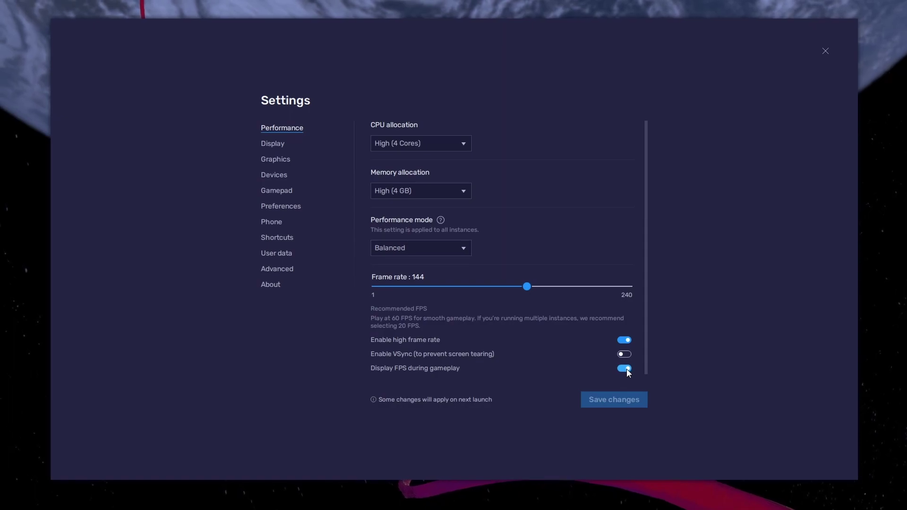
Step: Try other orientations and resolutions, keep 1600 x 900, and close BlueStacks settings
{"action": "left_click", "coordinate": [284, 146]}
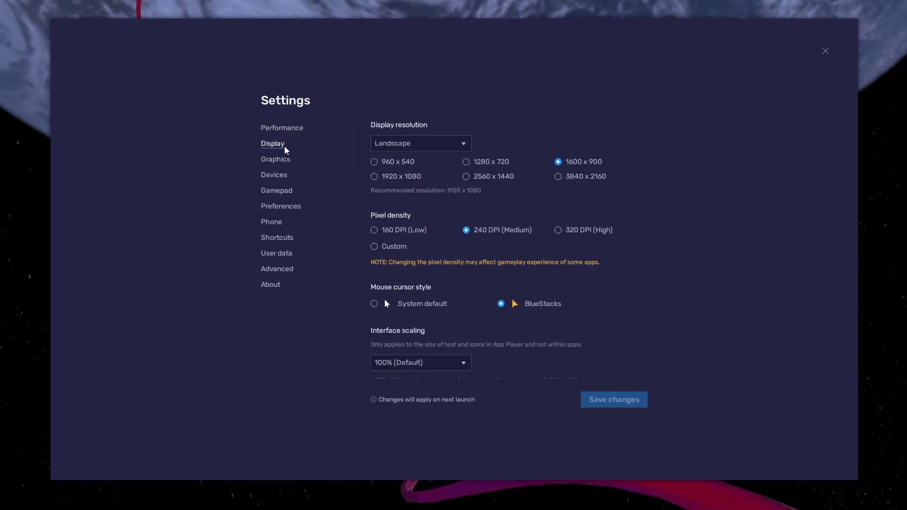
{"action": "left_click", "coordinate": [449, 148]}
{"action": "left_click", "coordinate": [494, 141]}
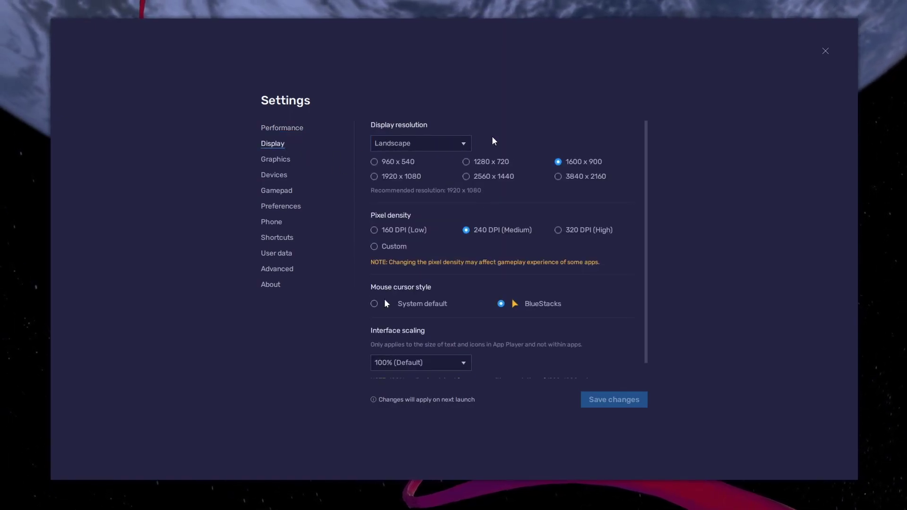
{"action": "left_click", "coordinate": [466, 162]}
{"action": "left_click", "coordinate": [466, 176]}
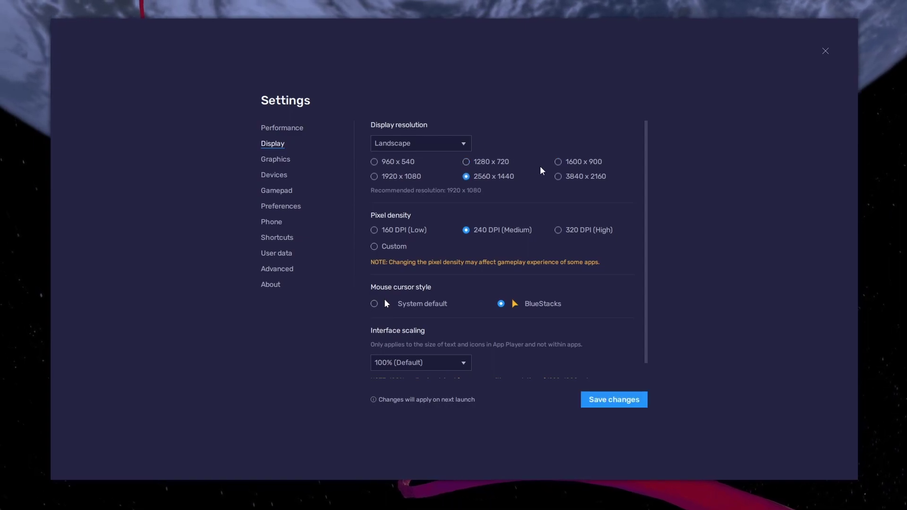
{"action": "left_click", "coordinate": [558, 176]}
{"action": "left_click", "coordinate": [558, 162]}
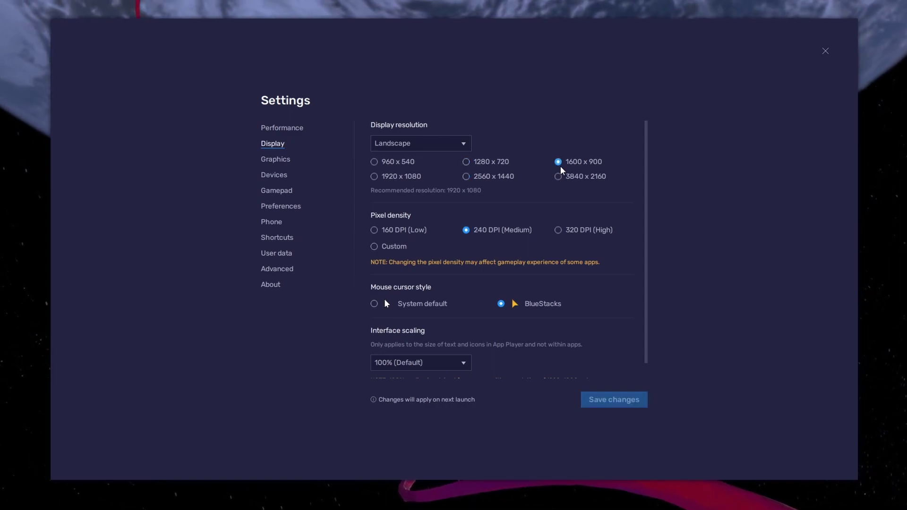
{"action": "left_click", "coordinate": [825, 52]}
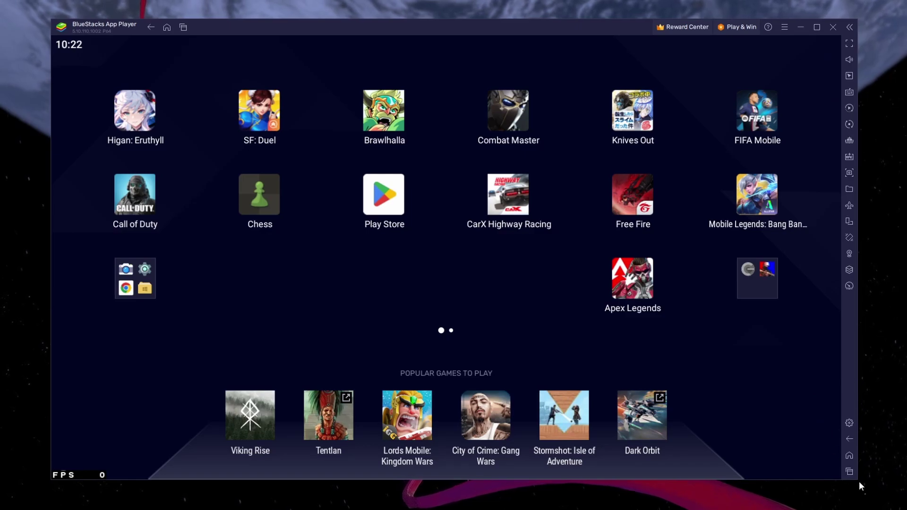
Step: Shrink the BlueStacks window slightly and launch Brawlhalla from the home screen
{"action": "left_click_drag", "start_coordinate": [858, 480], "coordinate": [834, 467]}
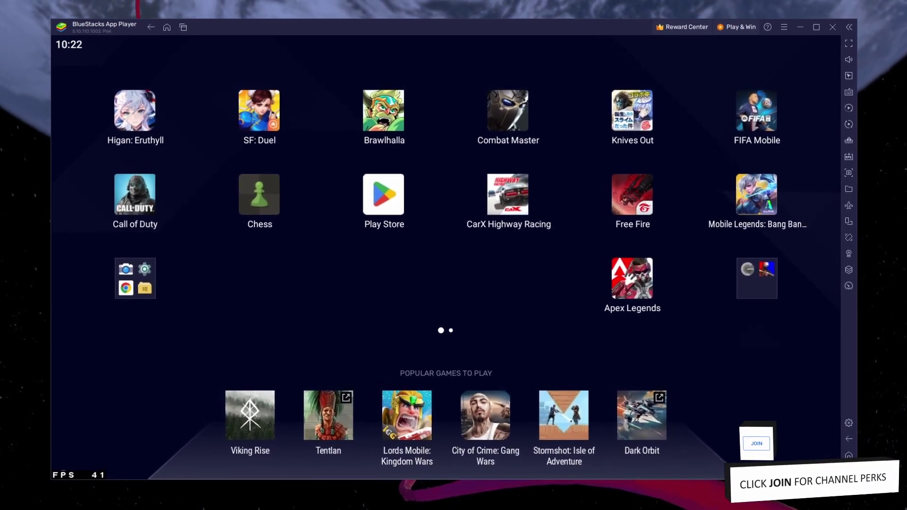
{"action": "left_click", "coordinate": [391, 138]}
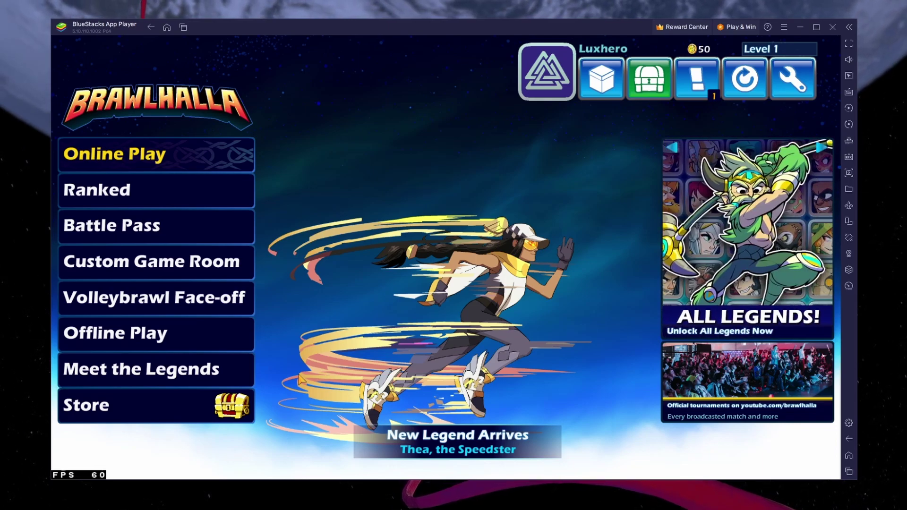
Step: Switch off On-screen controls in the Game controls panel and close the panel
{"action": "left_click", "coordinate": [848, 94]}
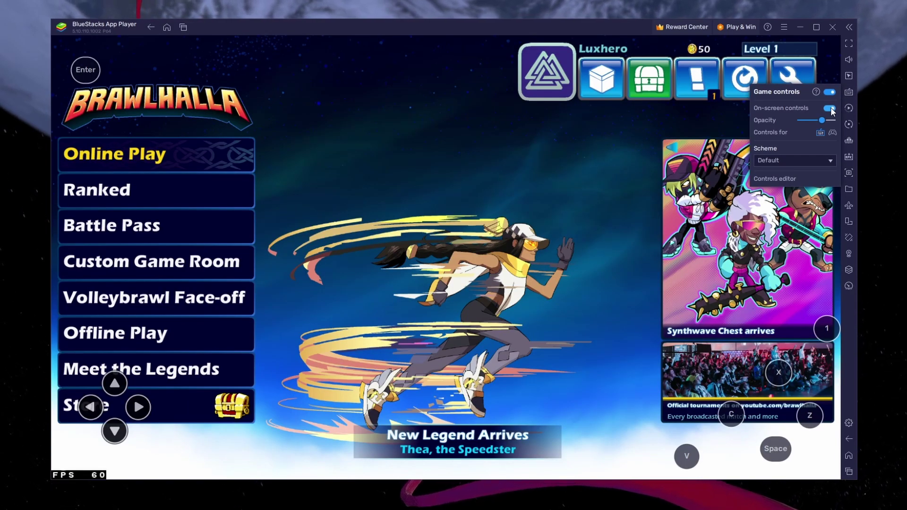
{"action": "left_click", "coordinate": [830, 108]}
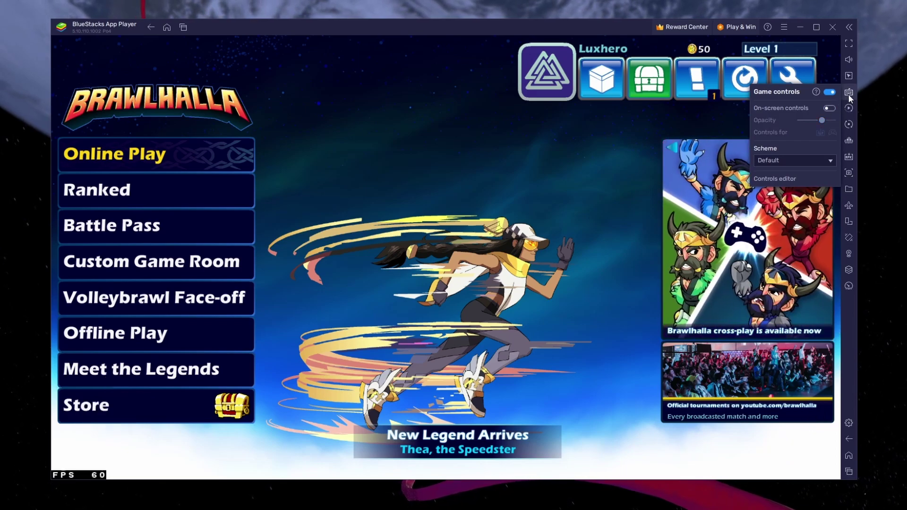
{"action": "left_click", "coordinate": [849, 93]}
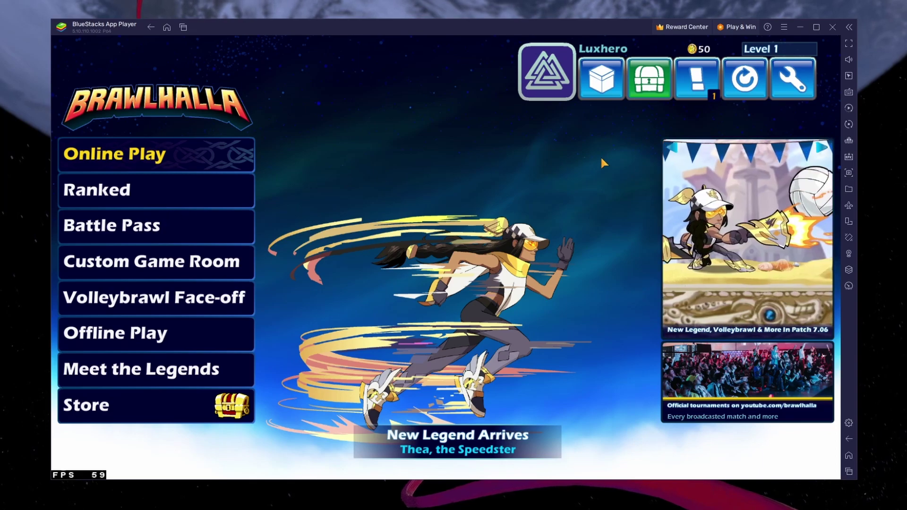
Step: Open Brawlhalla's touch control adjustment and inspect the Jump button's settings
{"action": "left_click", "coordinate": [785, 75]}
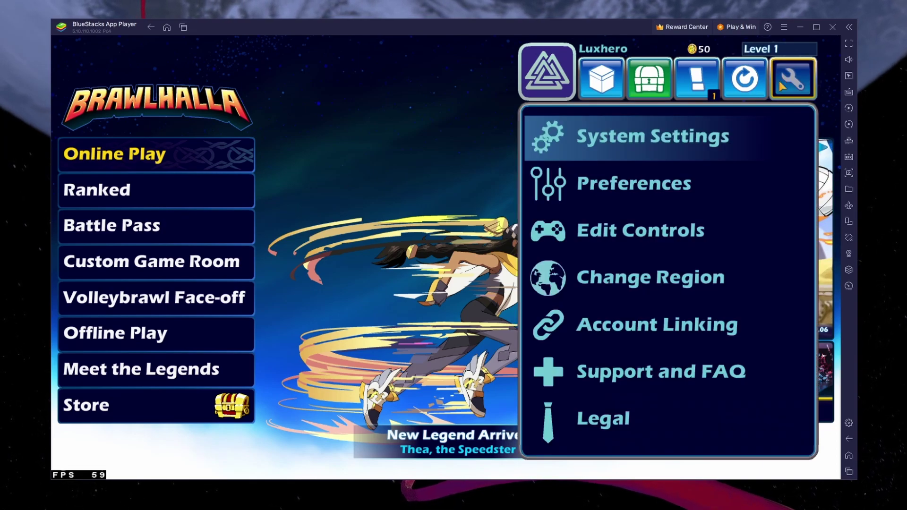
{"action": "left_click", "coordinate": [653, 222]}
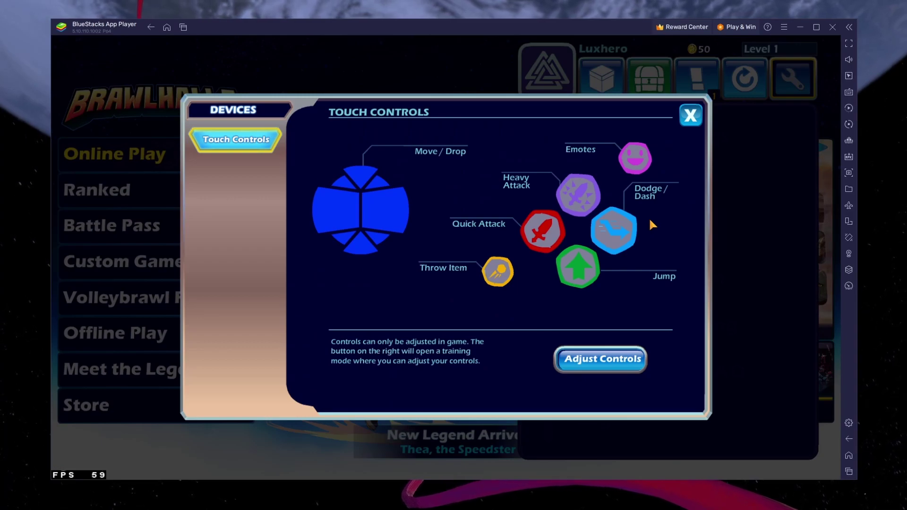
{"action": "left_click", "coordinate": [584, 362]}
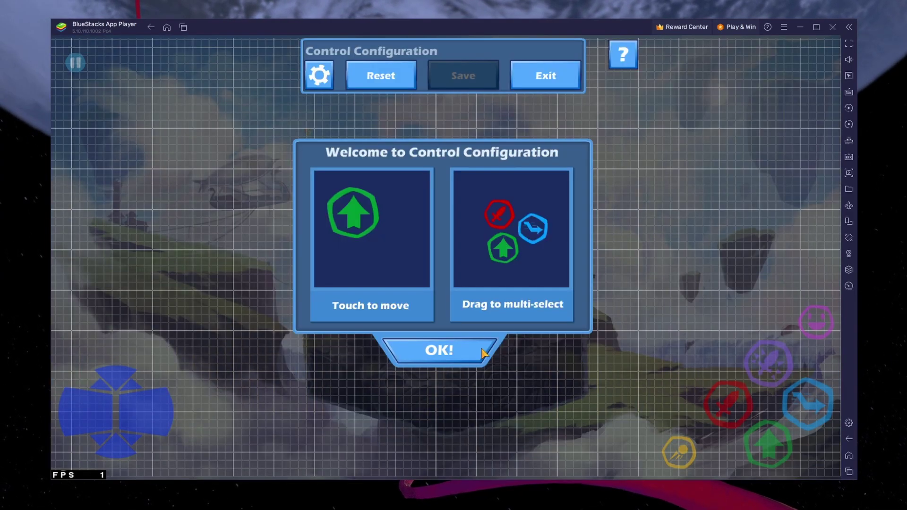
{"action": "left_click", "coordinate": [460, 347]}
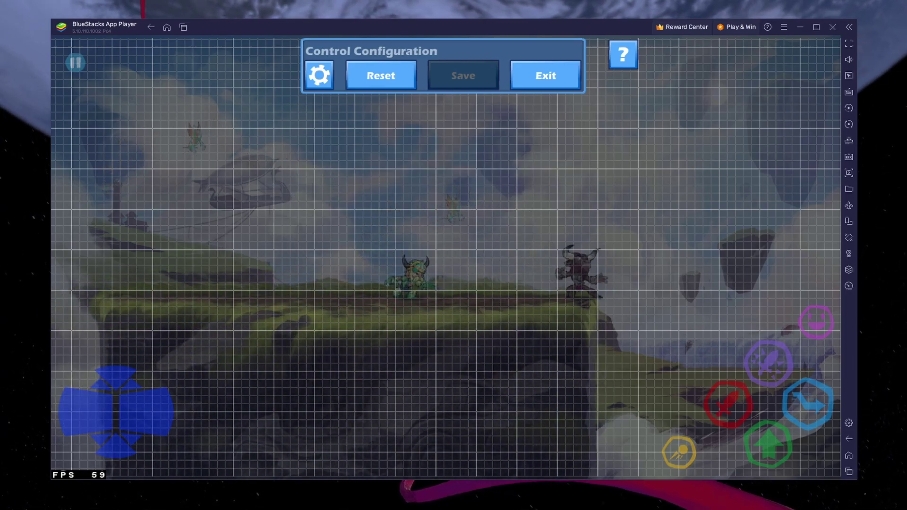
{"action": "left_click", "coordinate": [768, 444]}
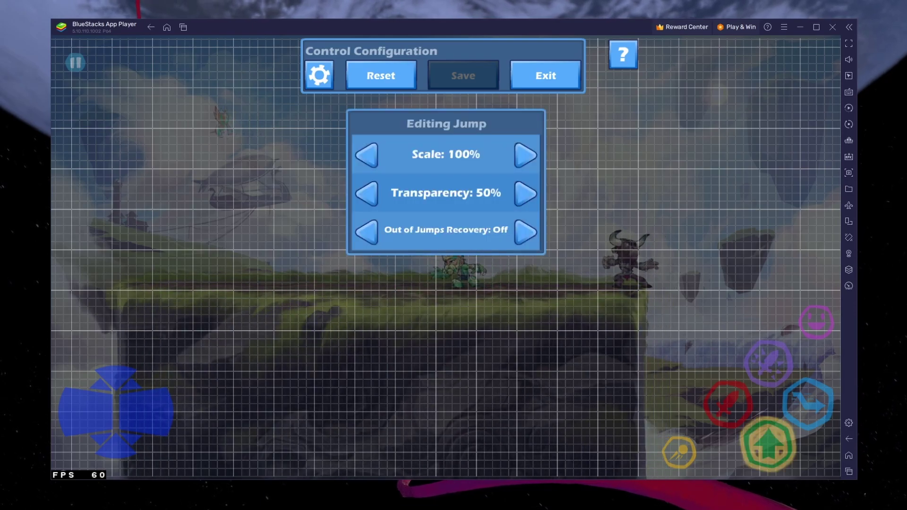
{"action": "left_click", "coordinate": [573, 107]}
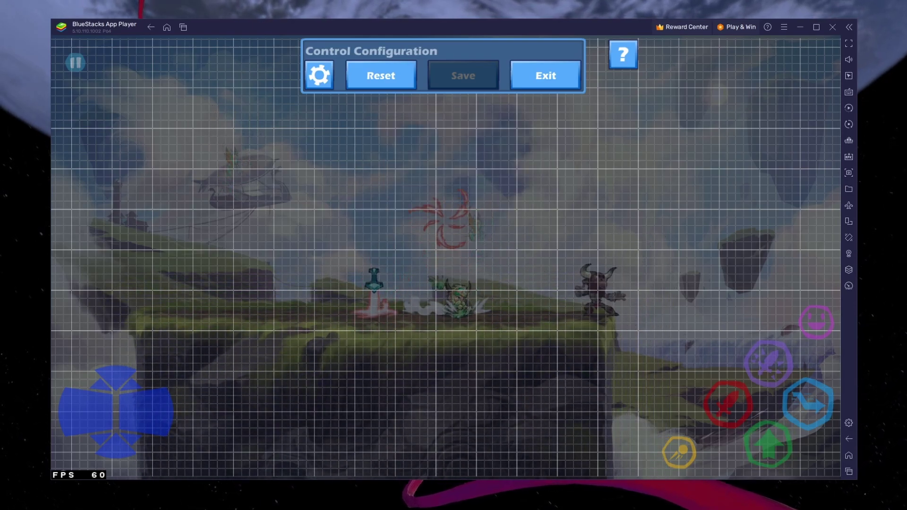
Step: Exit control configuration, leave the training match, and return from the Store to the main menu
{"action": "left_click", "coordinate": [546, 76]}
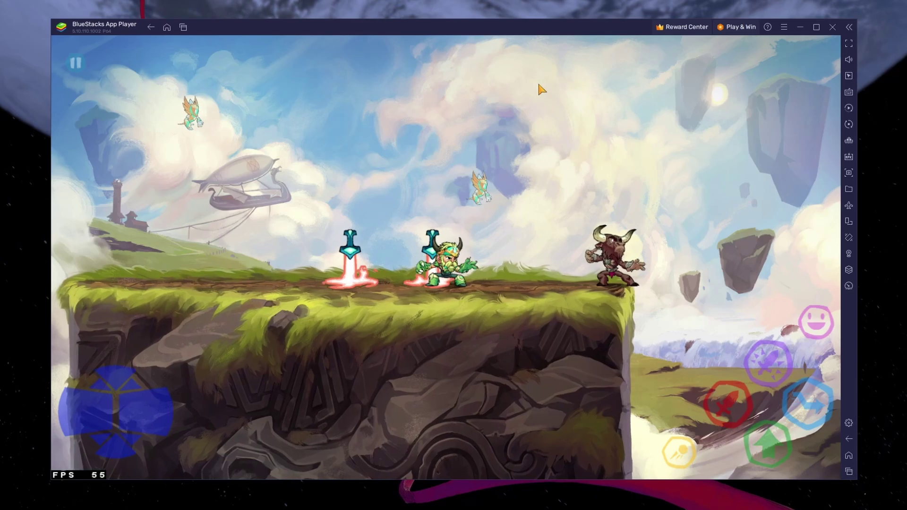
{"action": "left_click", "coordinate": [81, 66]}
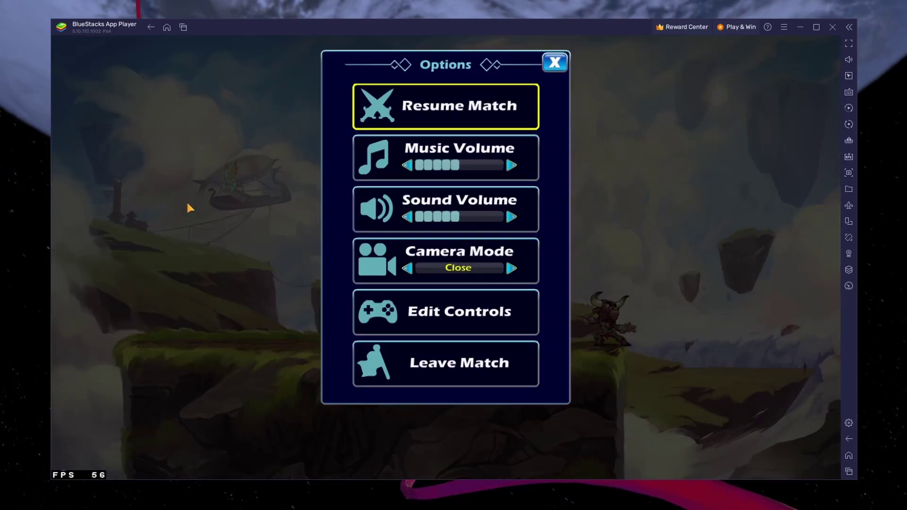
{"action": "left_click", "coordinate": [422, 362]}
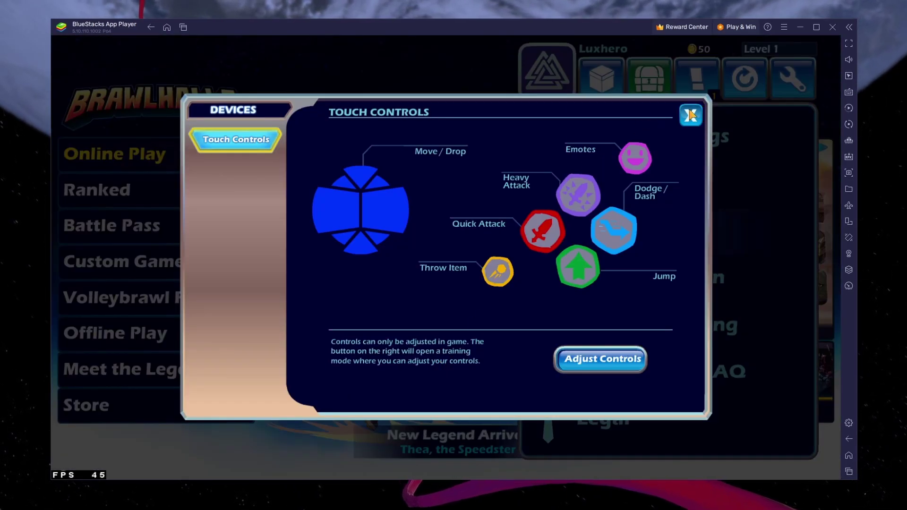
{"action": "left_click", "coordinate": [691, 114]}
{"action": "left_click", "coordinate": [406, 163]}
{"action": "left_click", "coordinate": [405, 163]}
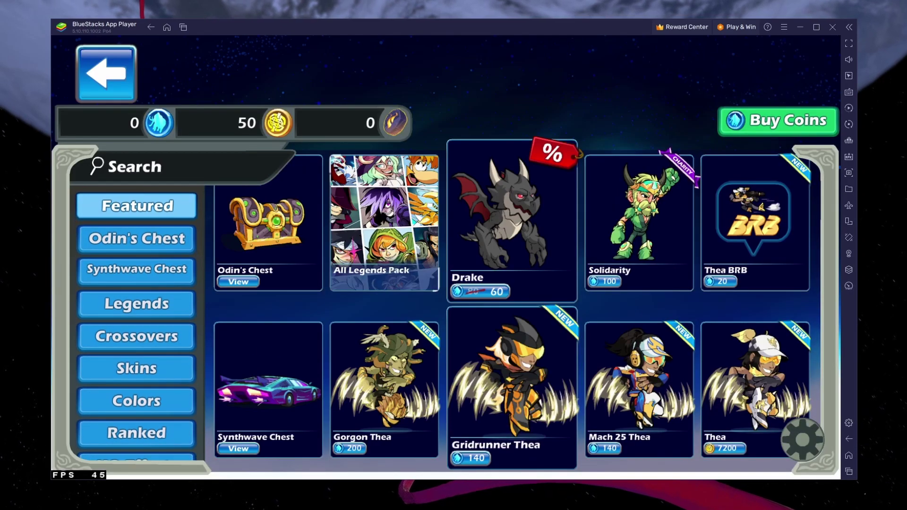
{"action": "left_click", "coordinate": [96, 81]}
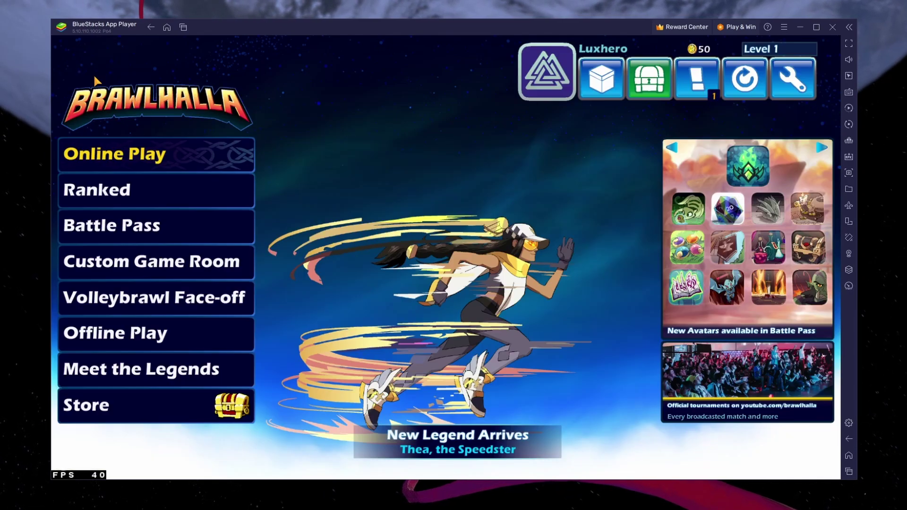
Step: Join Free-for-All online play in the Europe region, then press Escape at character select
{"action": "left_click", "coordinate": [105, 156]}
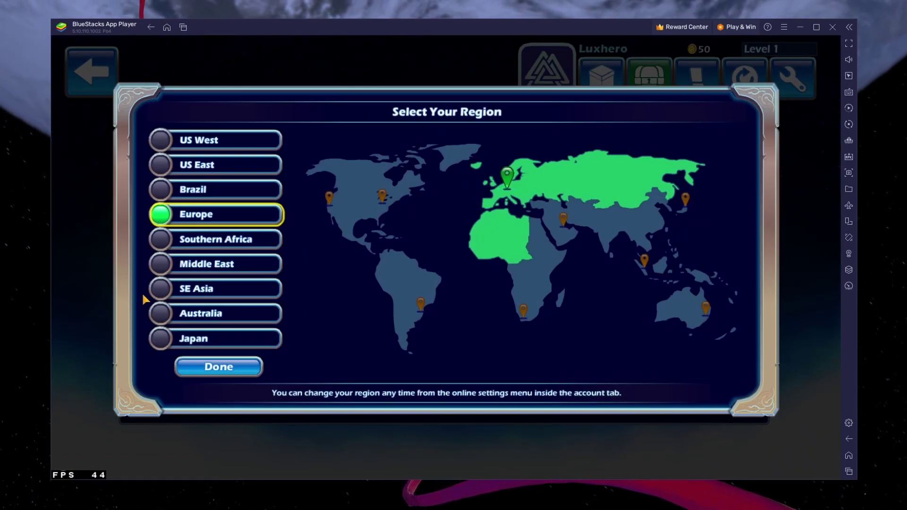
{"action": "left_click", "coordinate": [239, 371]}
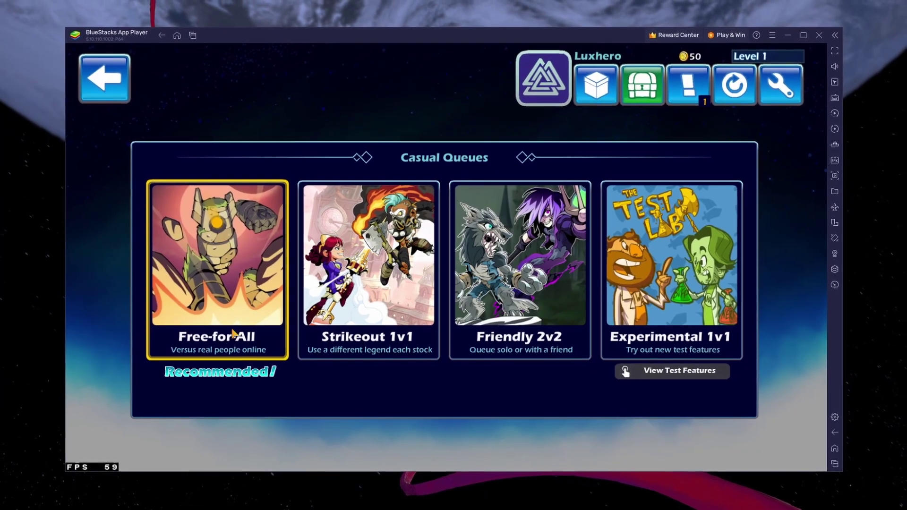
{"action": "left_click", "coordinate": [230, 321]}
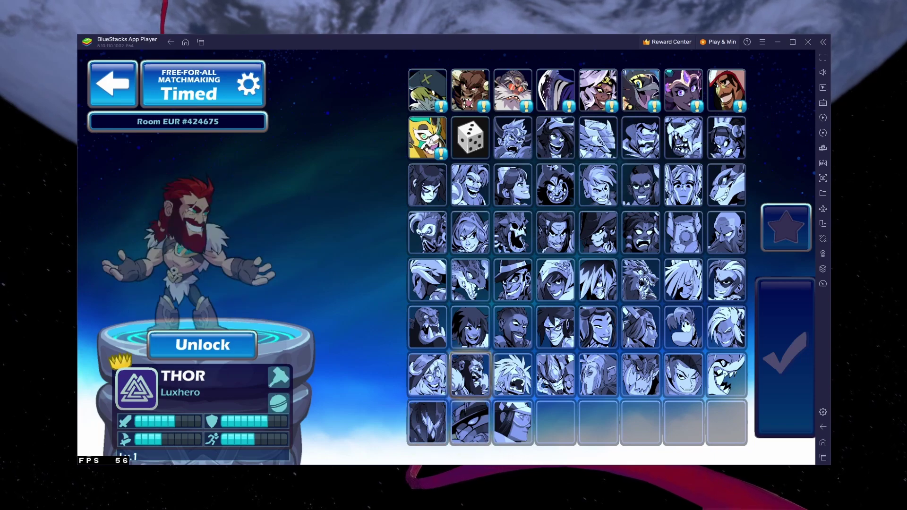
{"action": "key", "text": "Escape"}
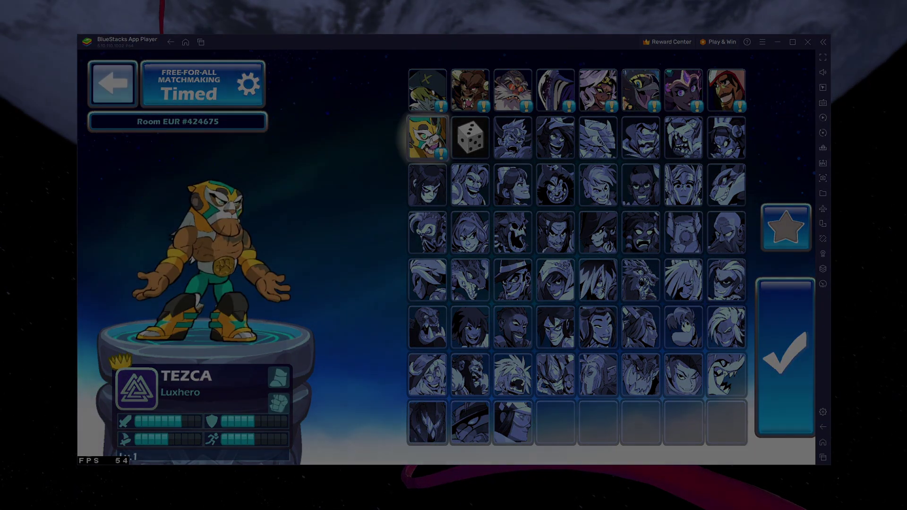